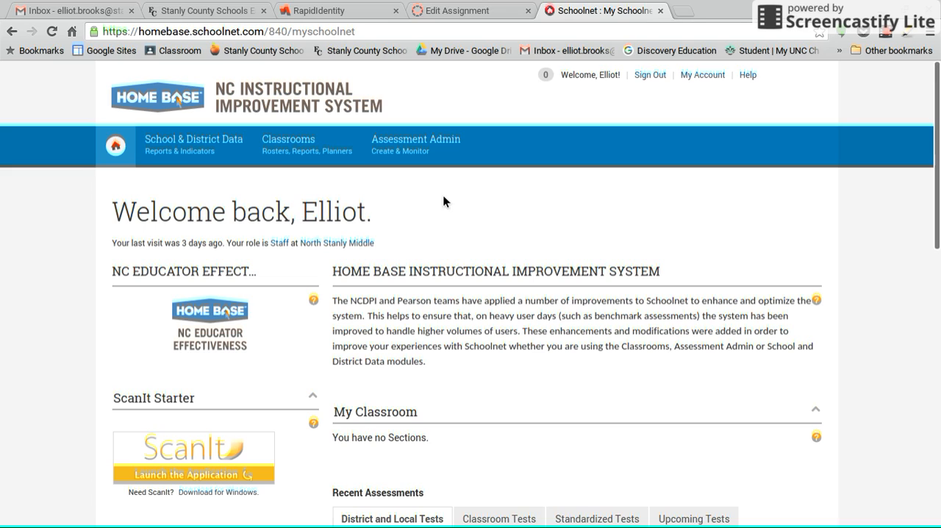
- Open the test creation page in the Assessment Admin area and start a new express test
mouse_move(410, 157)
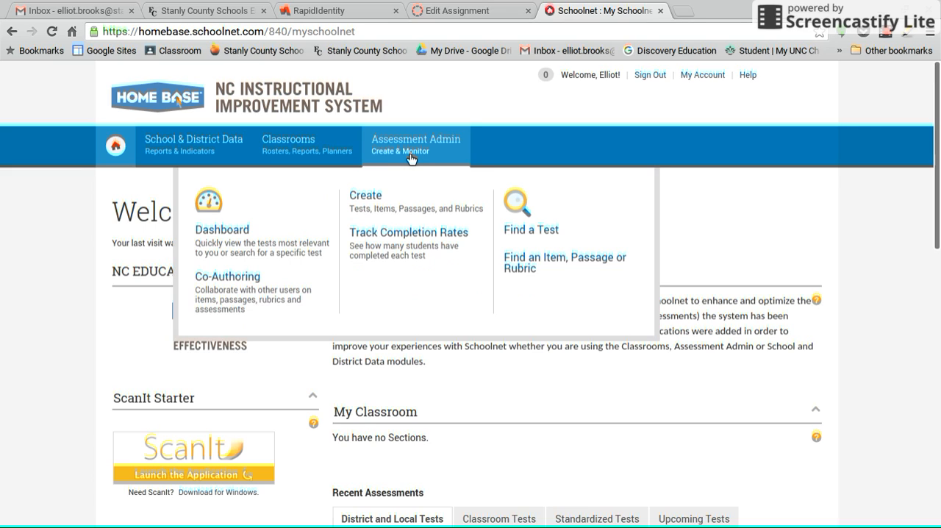
left_click(374, 196)
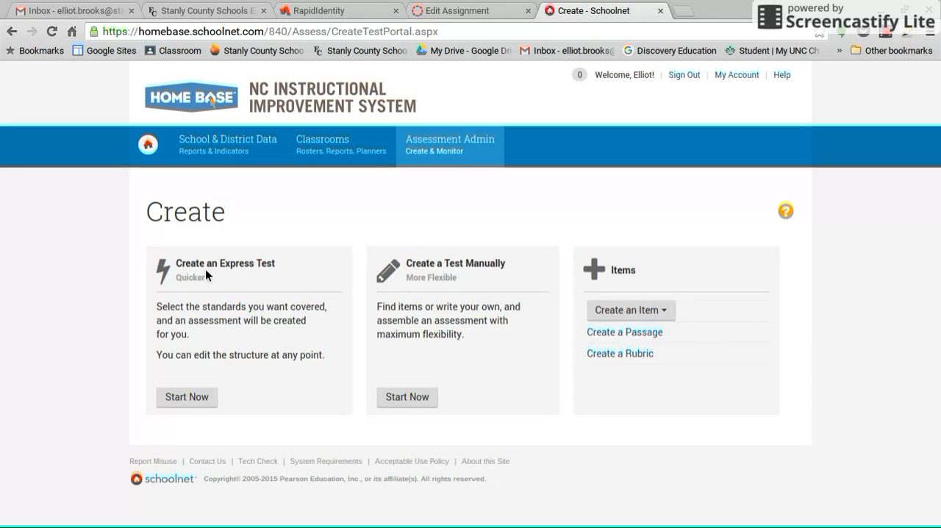
left_click(200, 399)
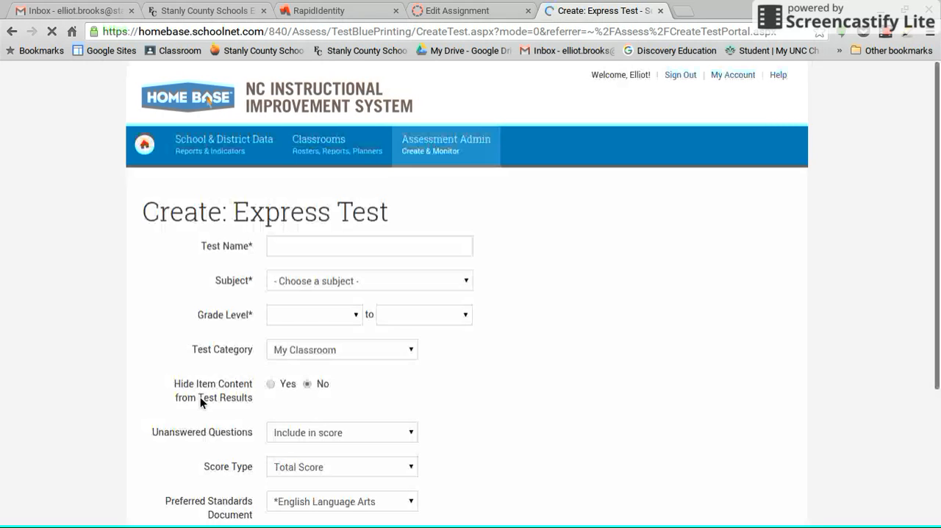
- Name the new express test "Test 1"
left_click(313, 253)
type("Tests")
key("BackSpace")
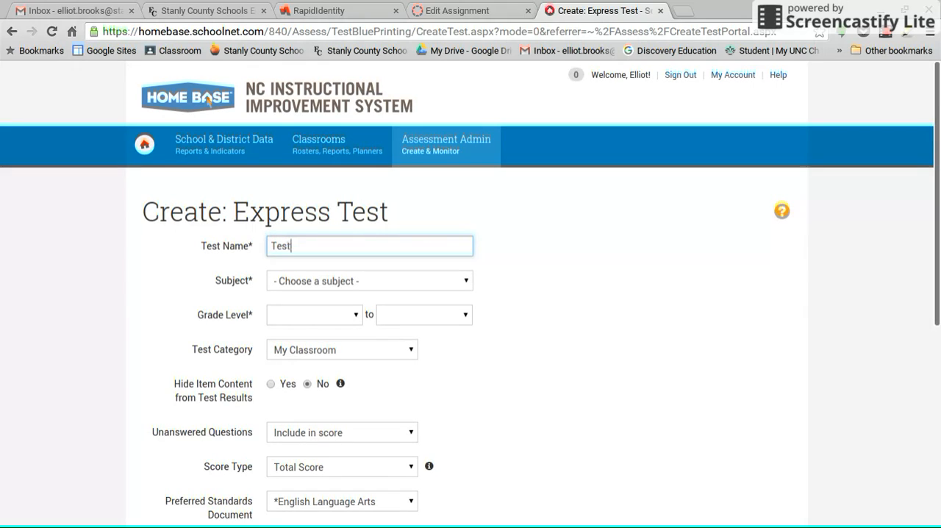
type("1")
- Set the test's subject to English Language and Literature and its grade level to 04 - Fourth Grade
left_click(458, 283)
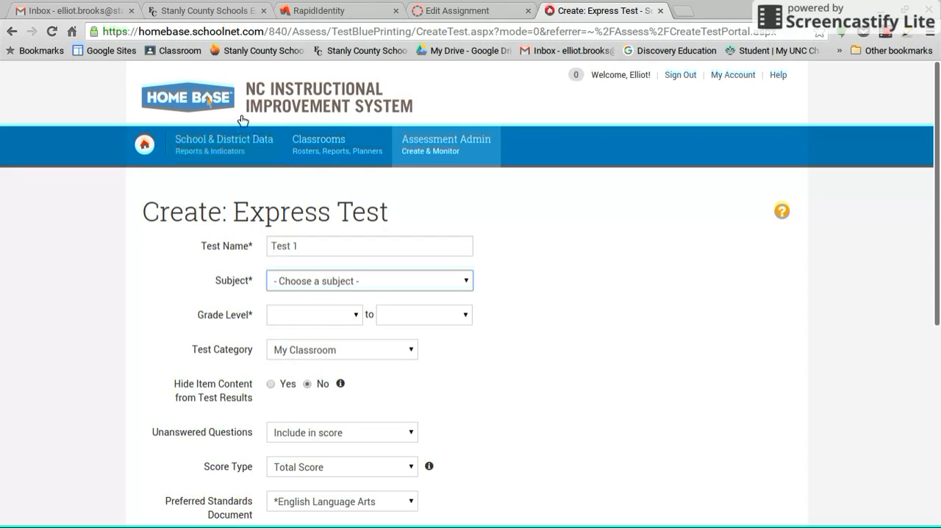
left_click(392, 150)
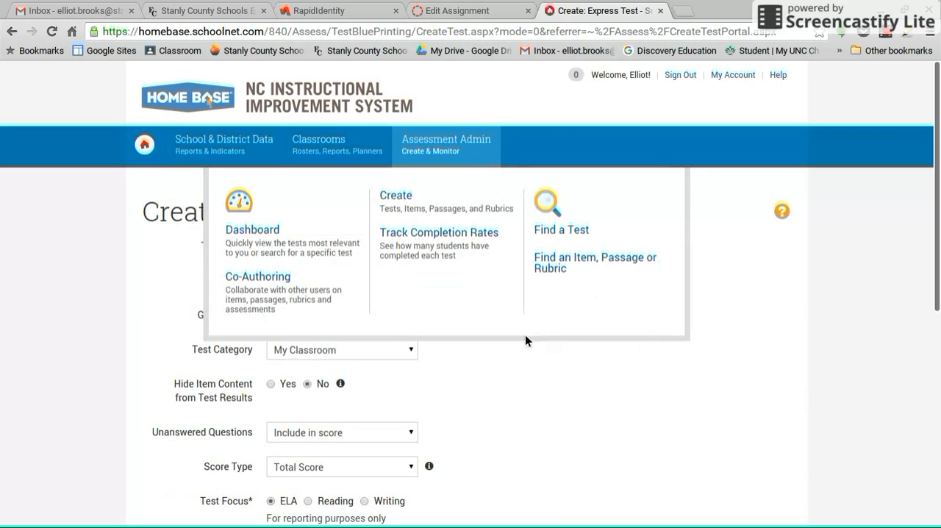
left_click(321, 318)
left_click(319, 188)
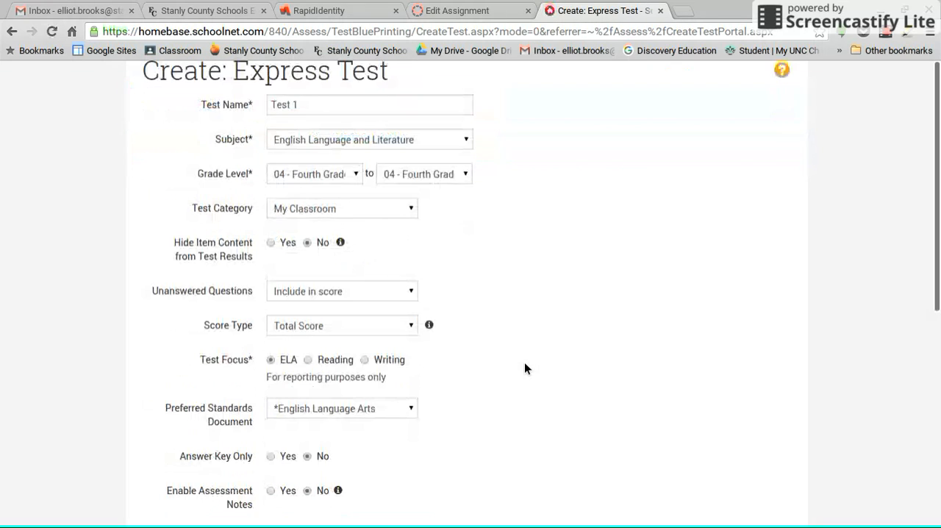
- Review the available test category and score type choices for the express test
left_click(382, 215)
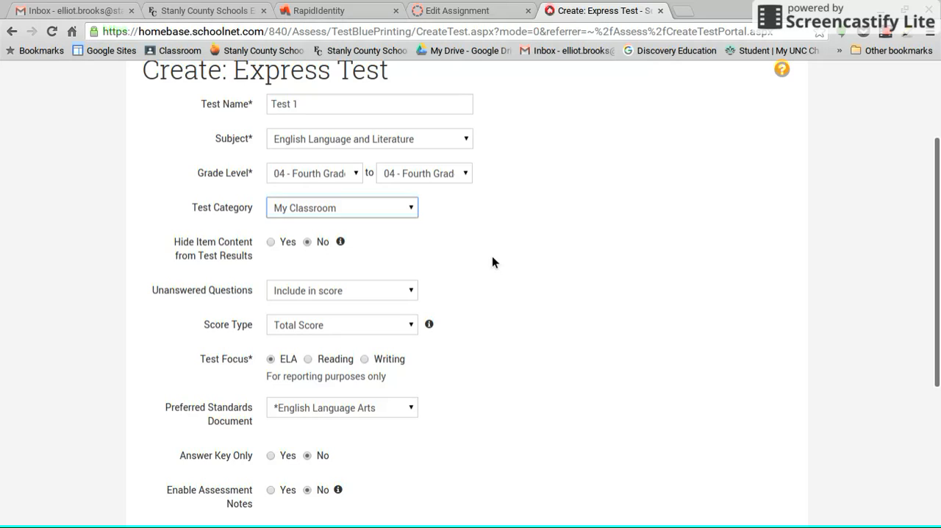
left_click(493, 257)
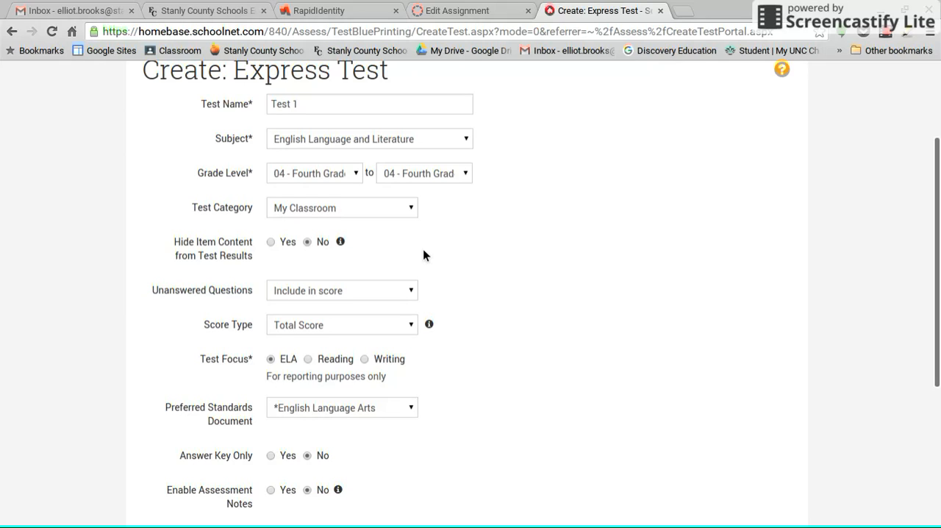
scroll(378, 177, "down", 2)
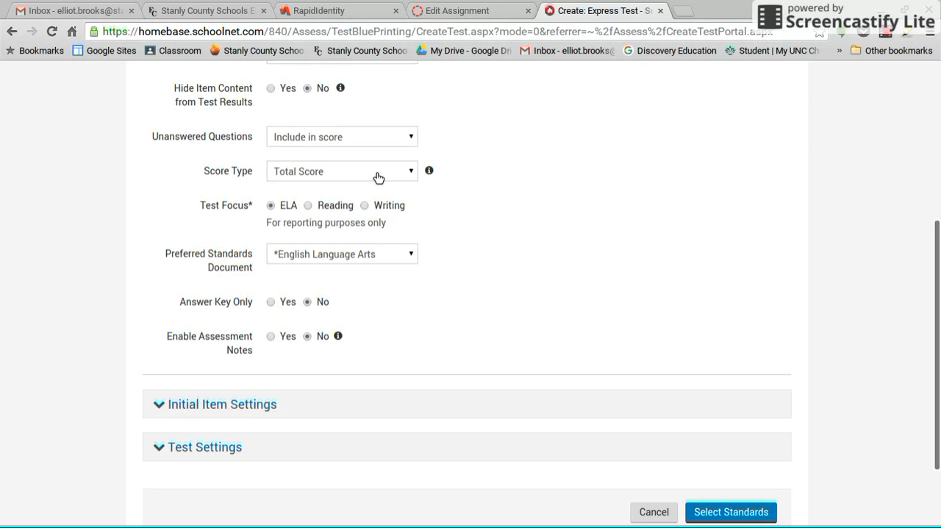
left_click(378, 178)
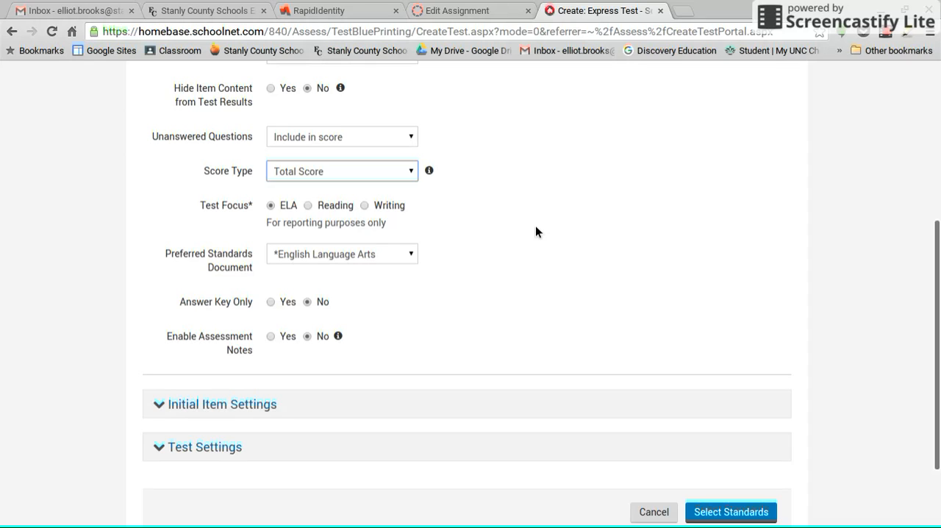
scroll(480, 202, "down", 1)
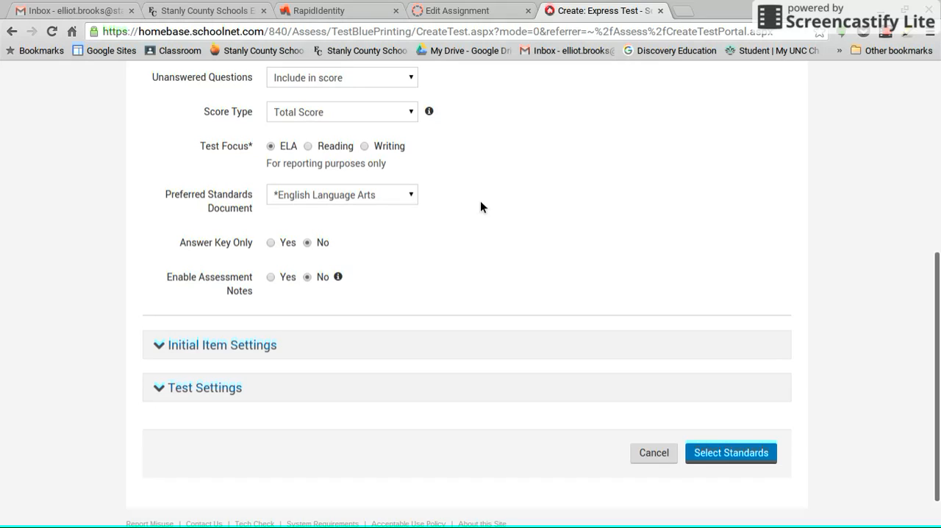
- Expand the Initial Item Settings and Test Settings sections and review their options down to the printing choices
scroll(480, 206, "down", 1)
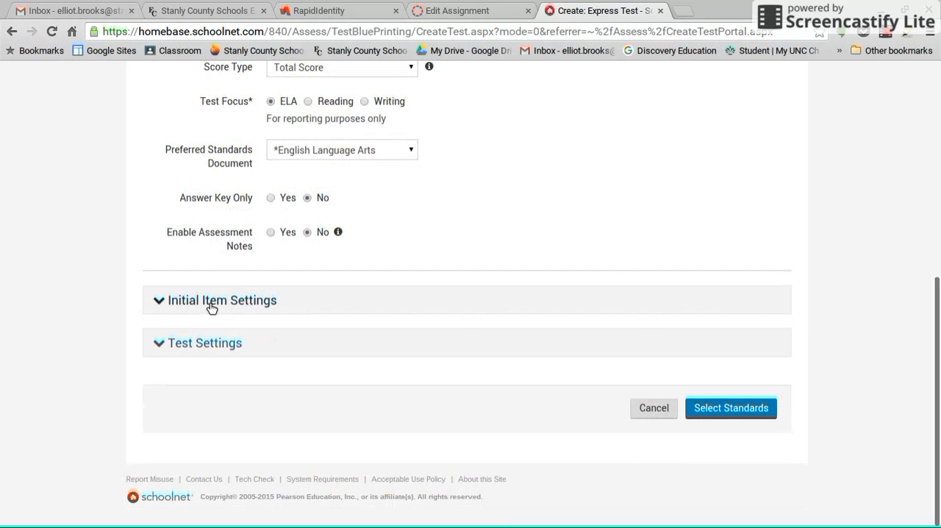
left_click(211, 304)
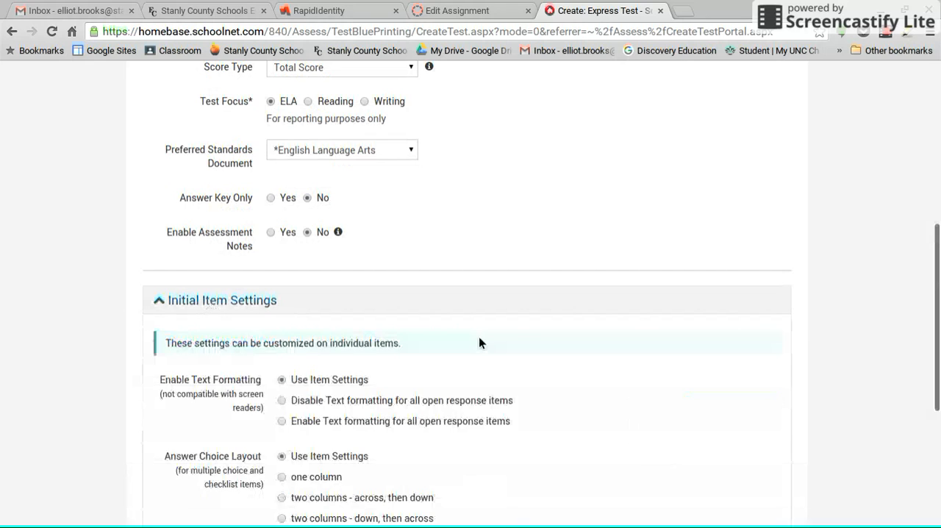
scroll(456, 327, "down", 2)
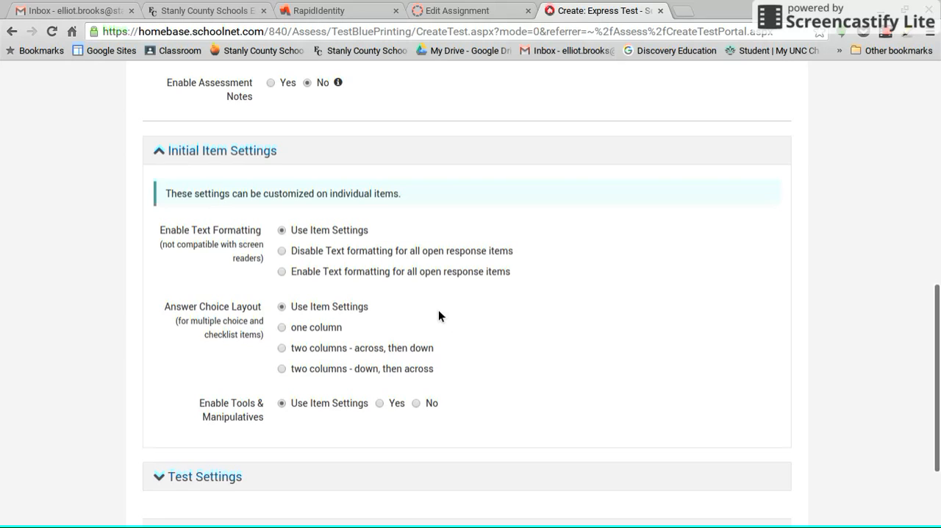
scroll(438, 316, "down", 3)
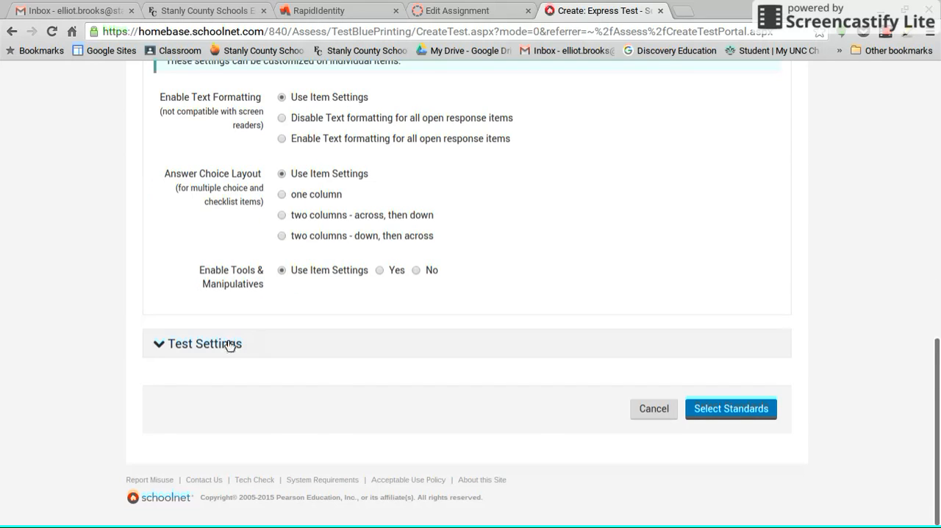
left_click(230, 344)
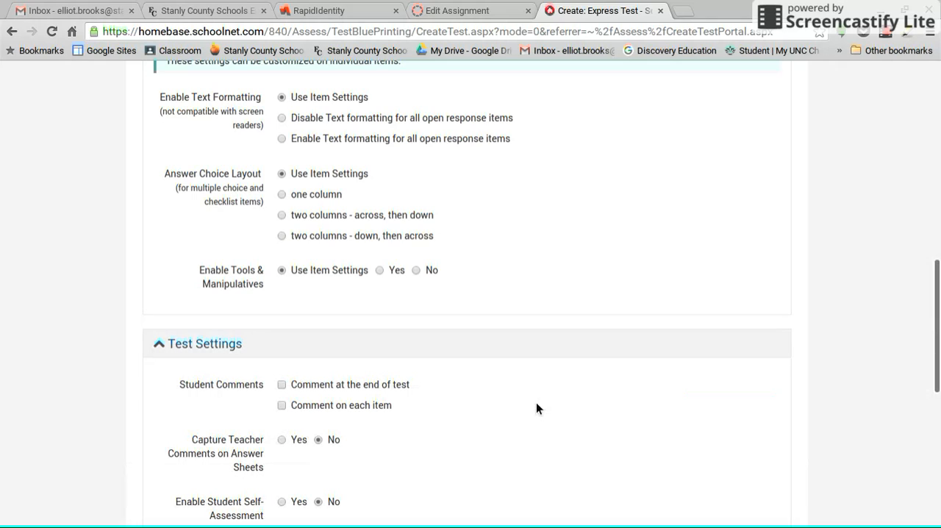
scroll(536, 403, "down", 3)
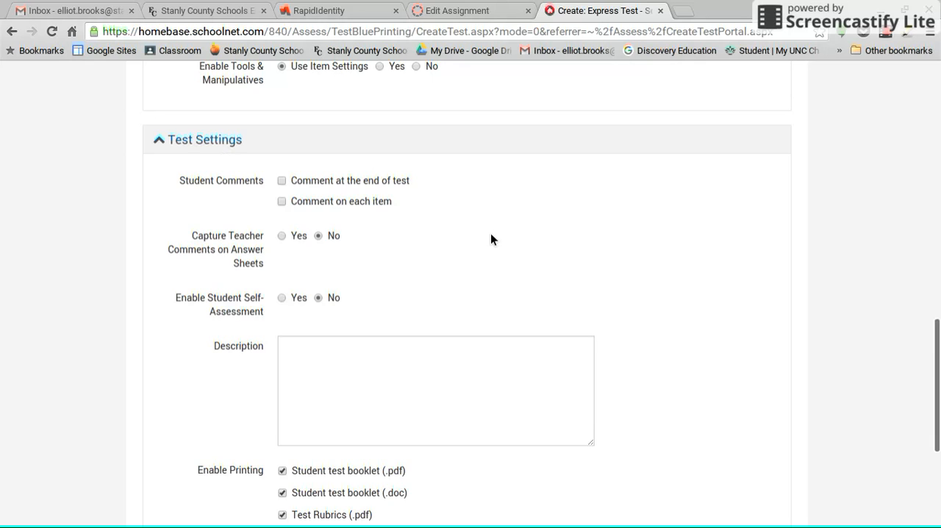
scroll(491, 239, "down", 4)
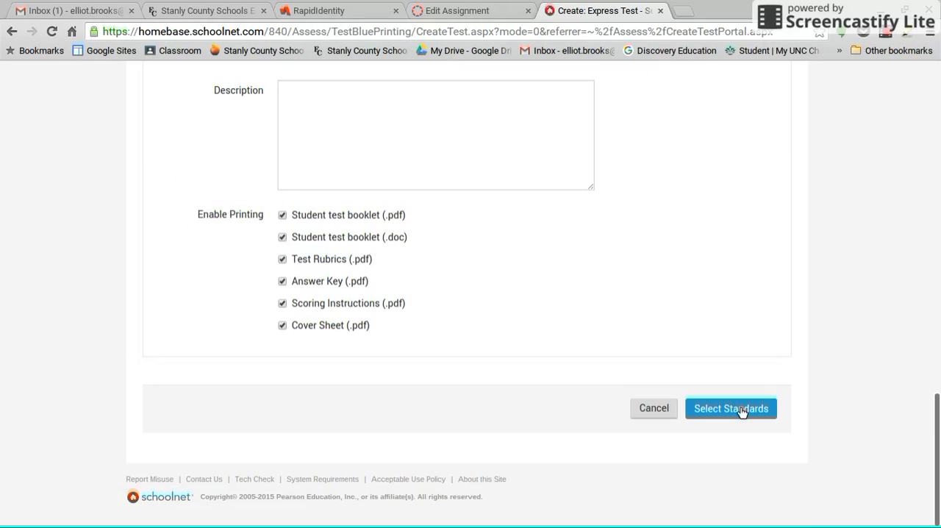
- Proceed to standards selection and add Conventions of Standard English, under CCSS.ELA-Literacy.L.4: Language, to the test map
left_click(743, 410)
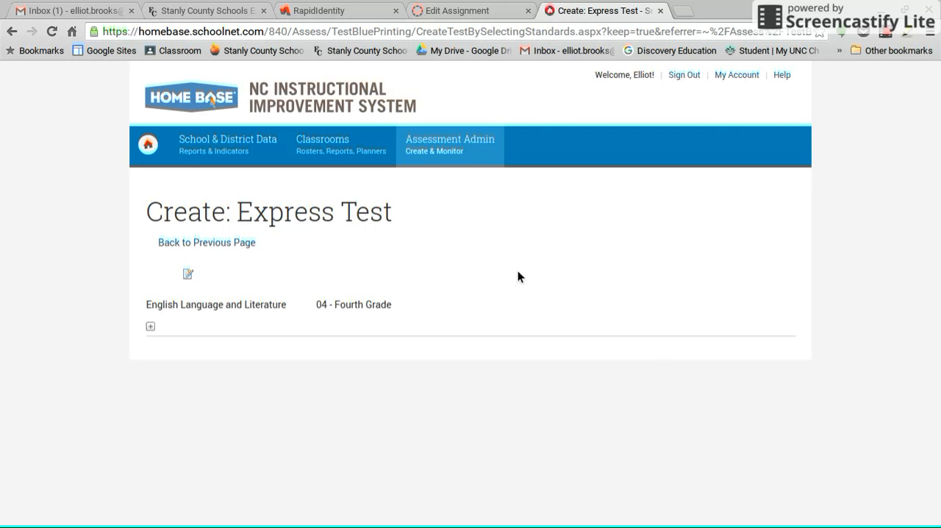
scroll(517, 270, "down", 4)
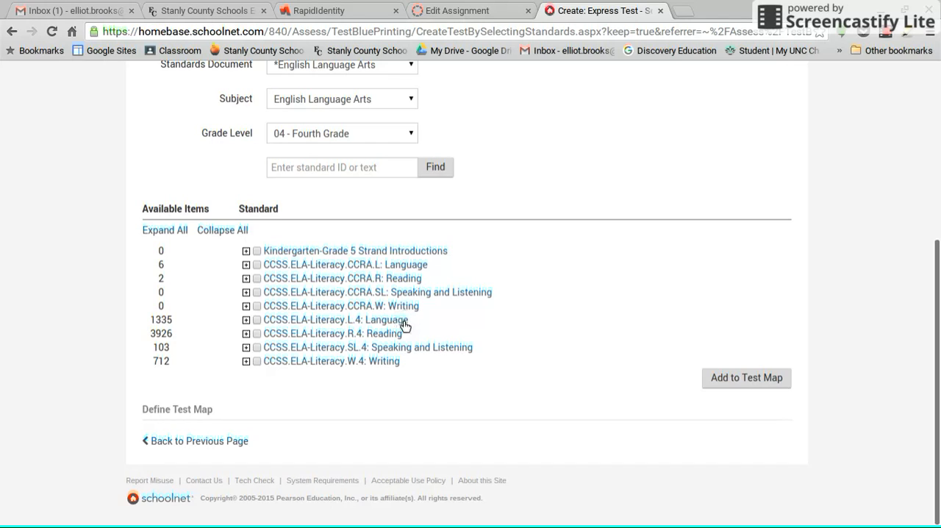
left_click(247, 320)
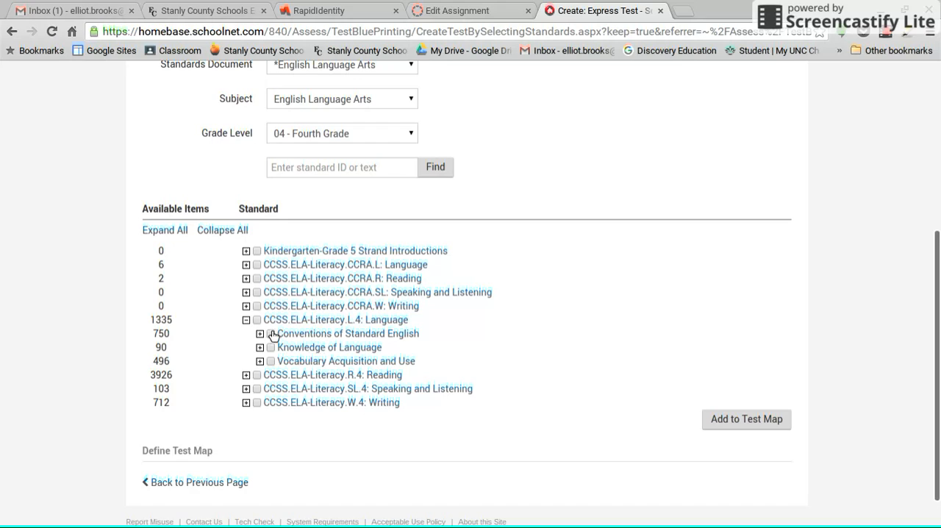
left_click(270, 334)
left_click(755, 417)
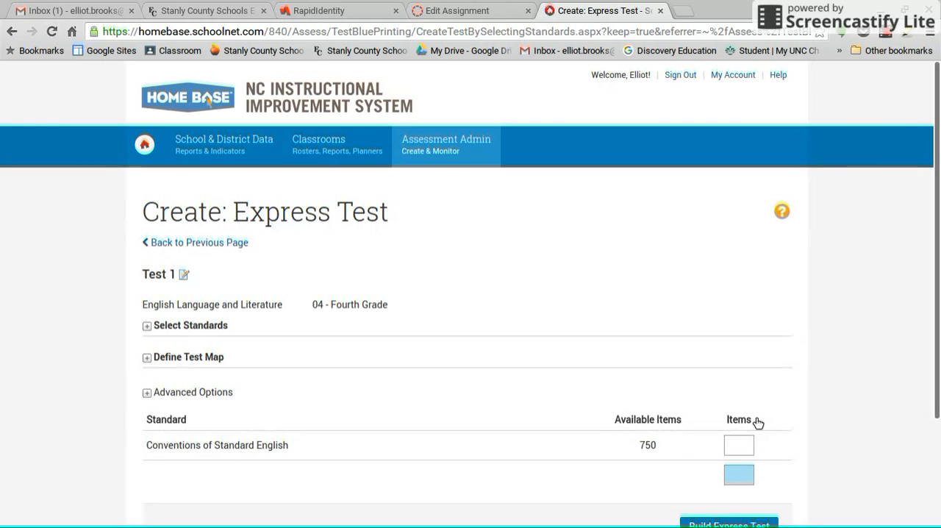
- Set the number of items for Conventions of Standard English to 10 and build the express test
scroll(739, 309, "down", 2)
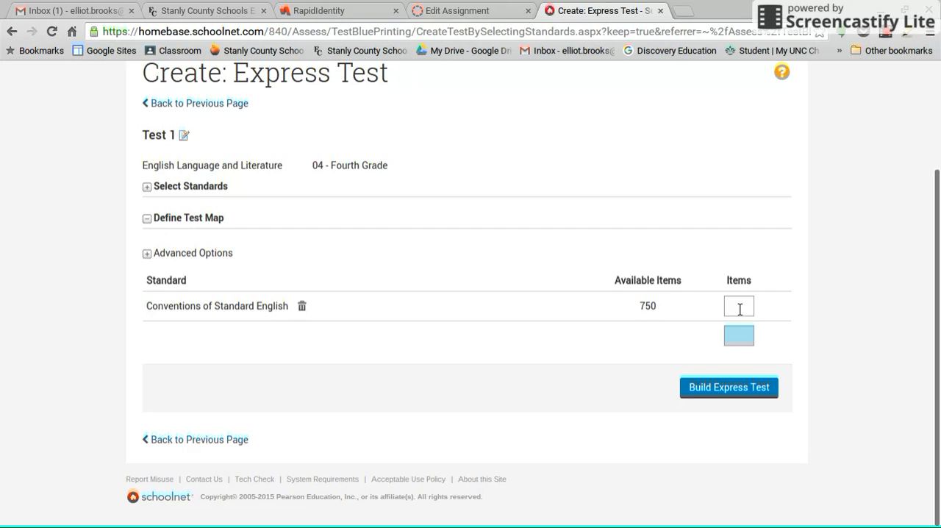
left_click(740, 309)
type("10")
left_click(757, 388)
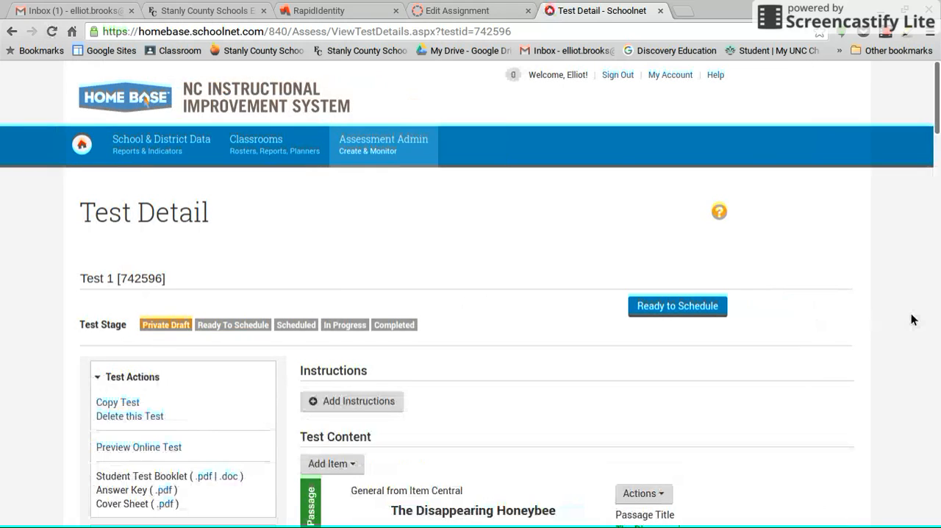
- Look through the built test's passage and items, and mark Test 1 as ready to schedule
scroll(884, 268, "down", 2)
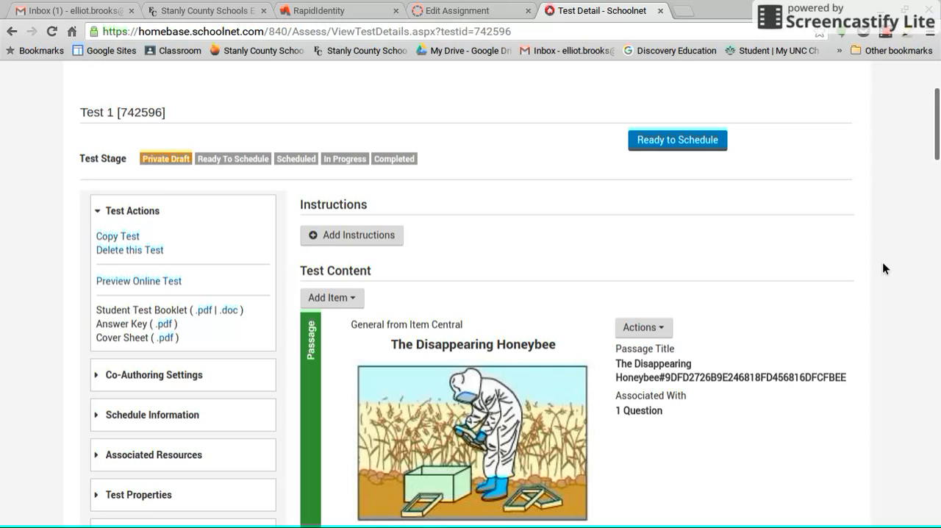
scroll(507, 170, "down", 10)
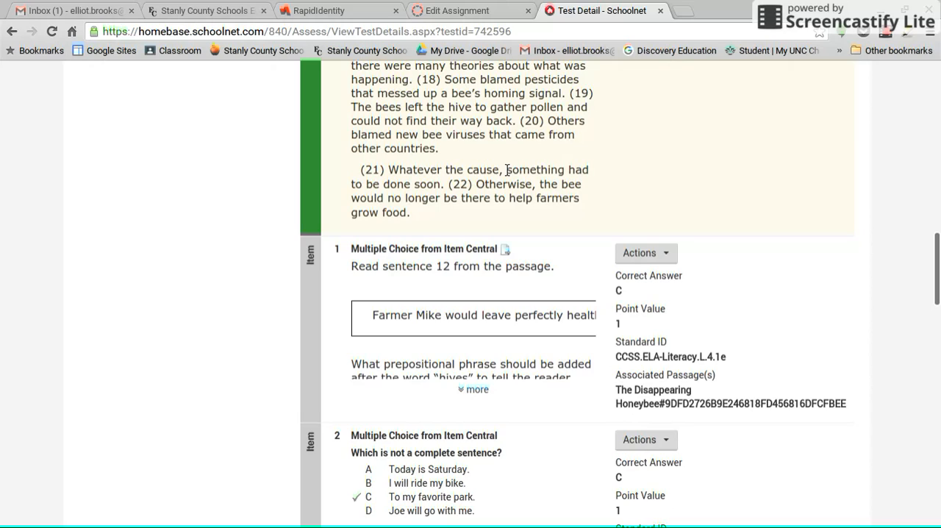
scroll(506, 170, "up", 15)
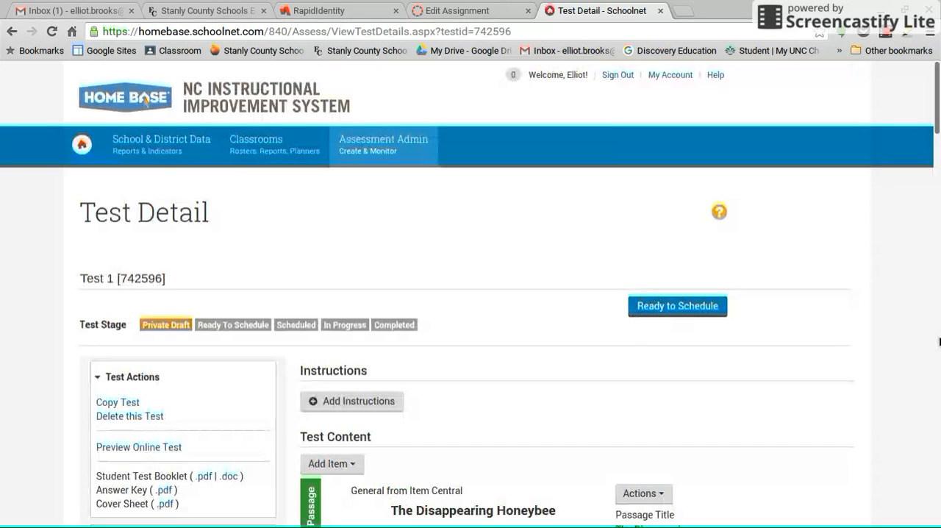
scroll(175, 342, "down", 2)
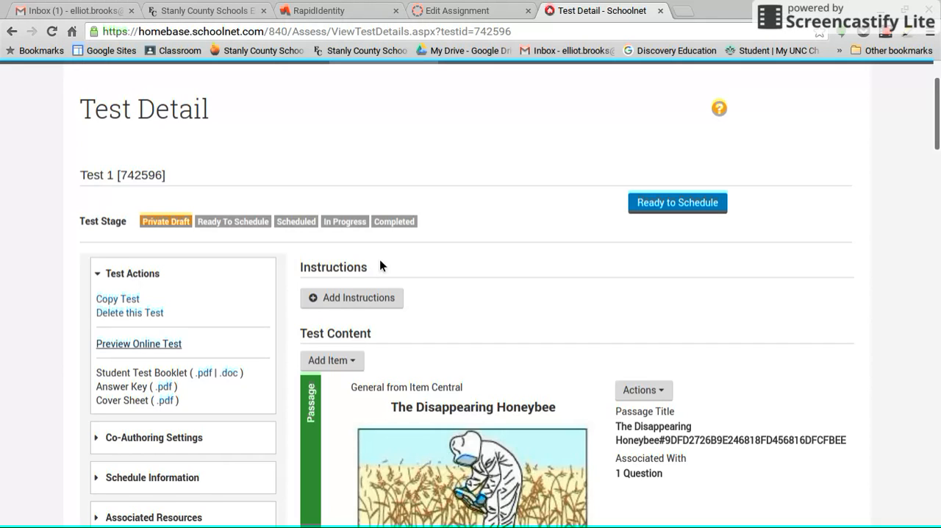
scroll(380, 262, "down", 1)
left_click(702, 179)
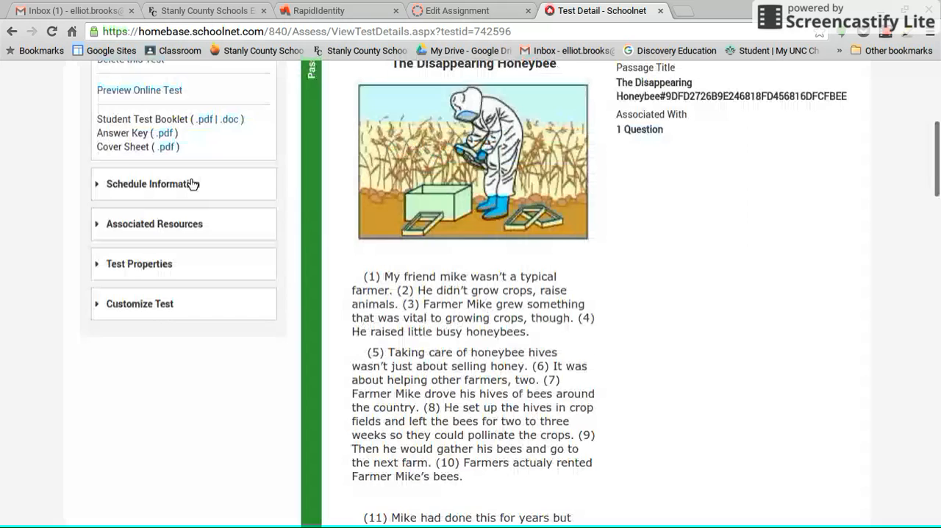
- Open the scheduling settings for Test 1 and review its date fields, online test options and student assignment section
left_click(191, 183)
left_click(166, 103)
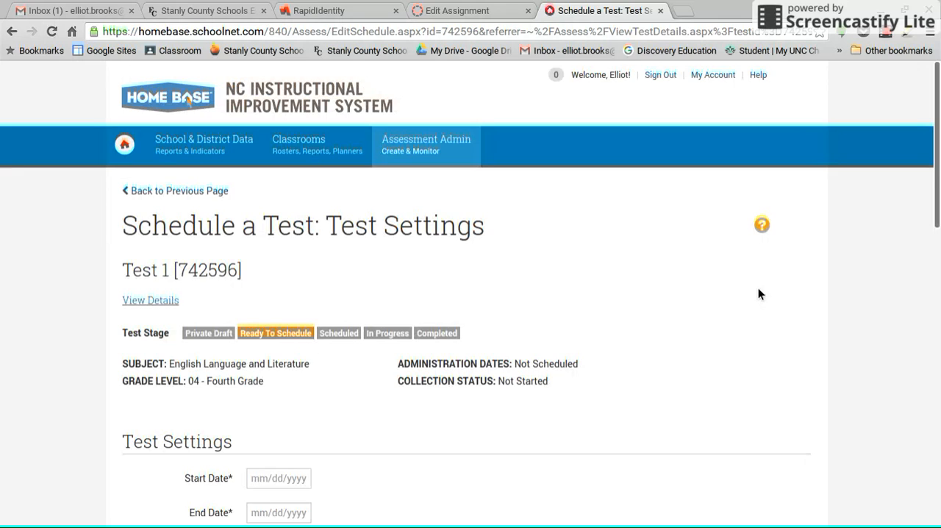
scroll(268, 272, "down", 3)
left_click(269, 272)
left_click(504, 305)
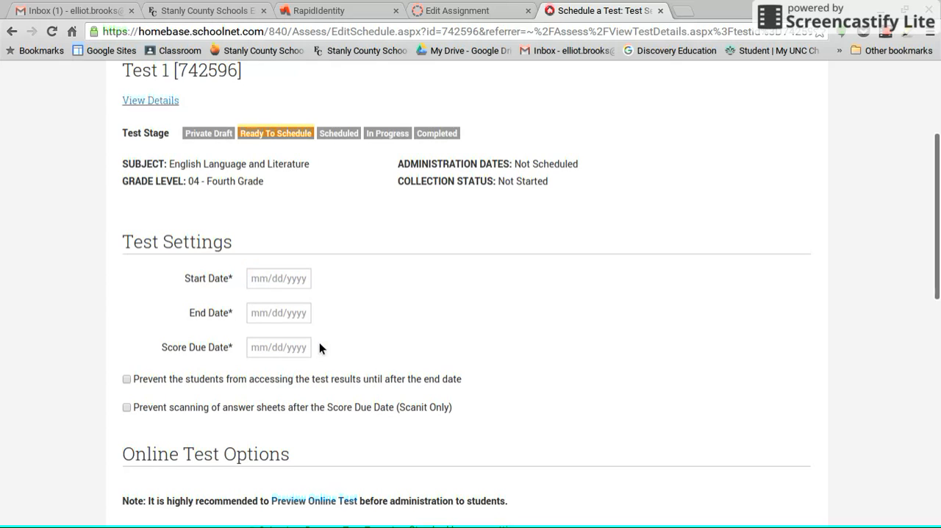
scroll(493, 350, "down", 10)
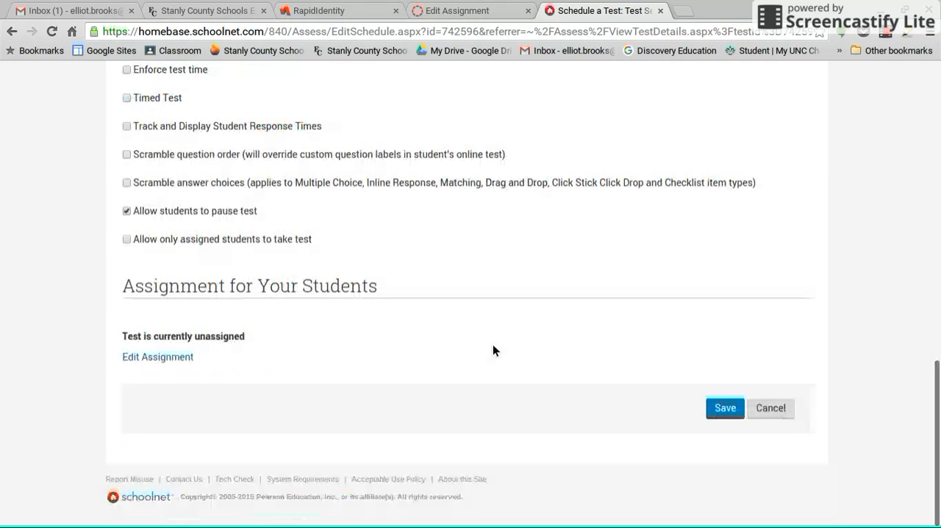